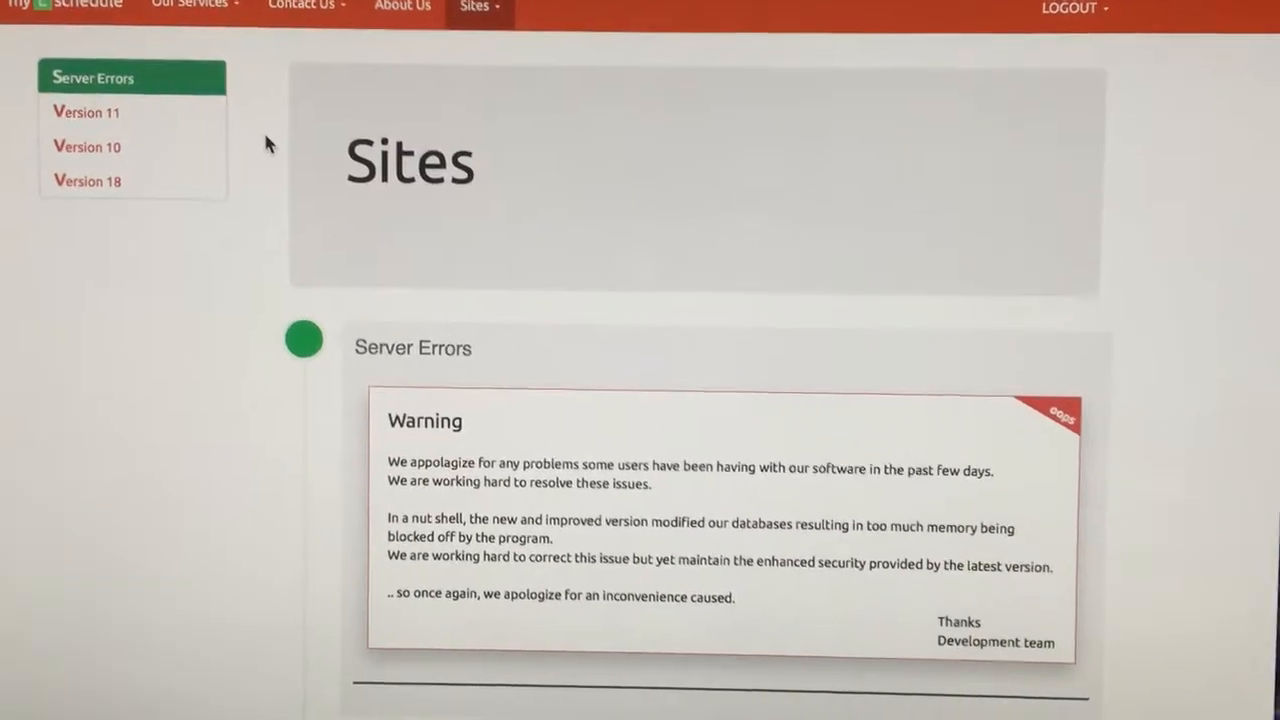
Jump to the Version 18 section of the Sites page from the left sidebar
left_click(95, 192)
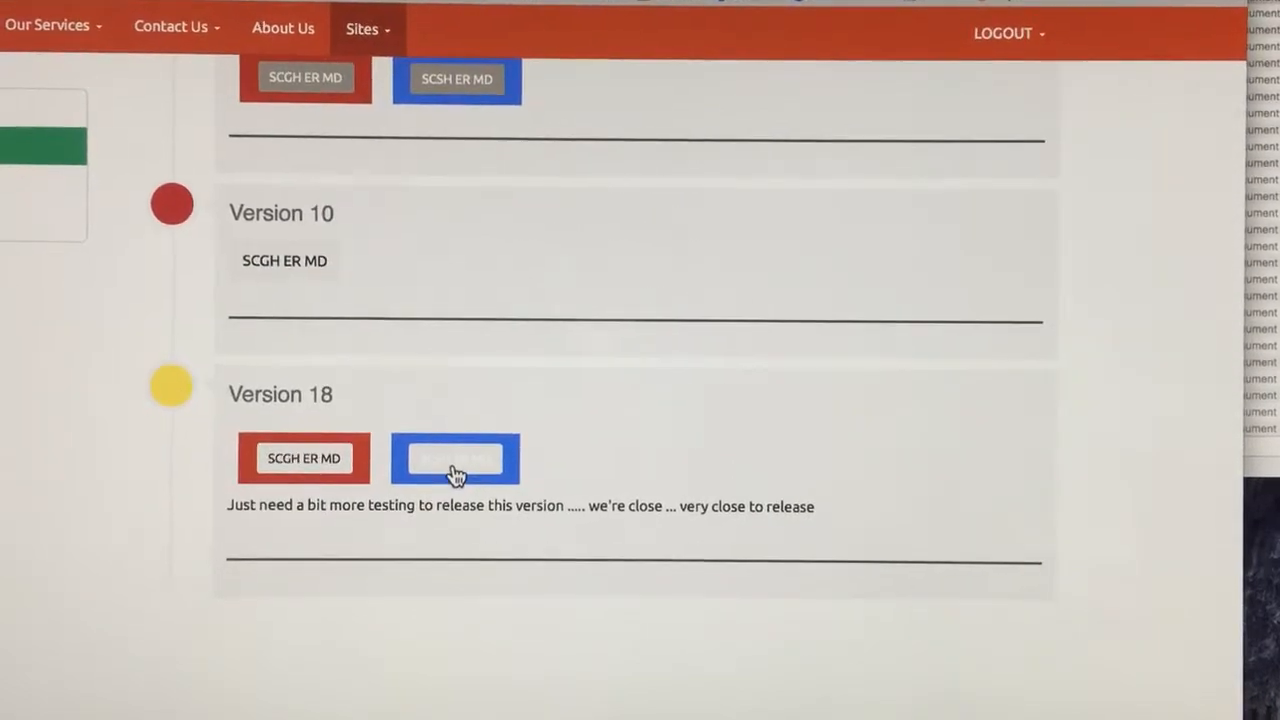
Enter the SCSH ER MD site and reach Sync with your calendar under the Schedule menu
left_click(450, 465)
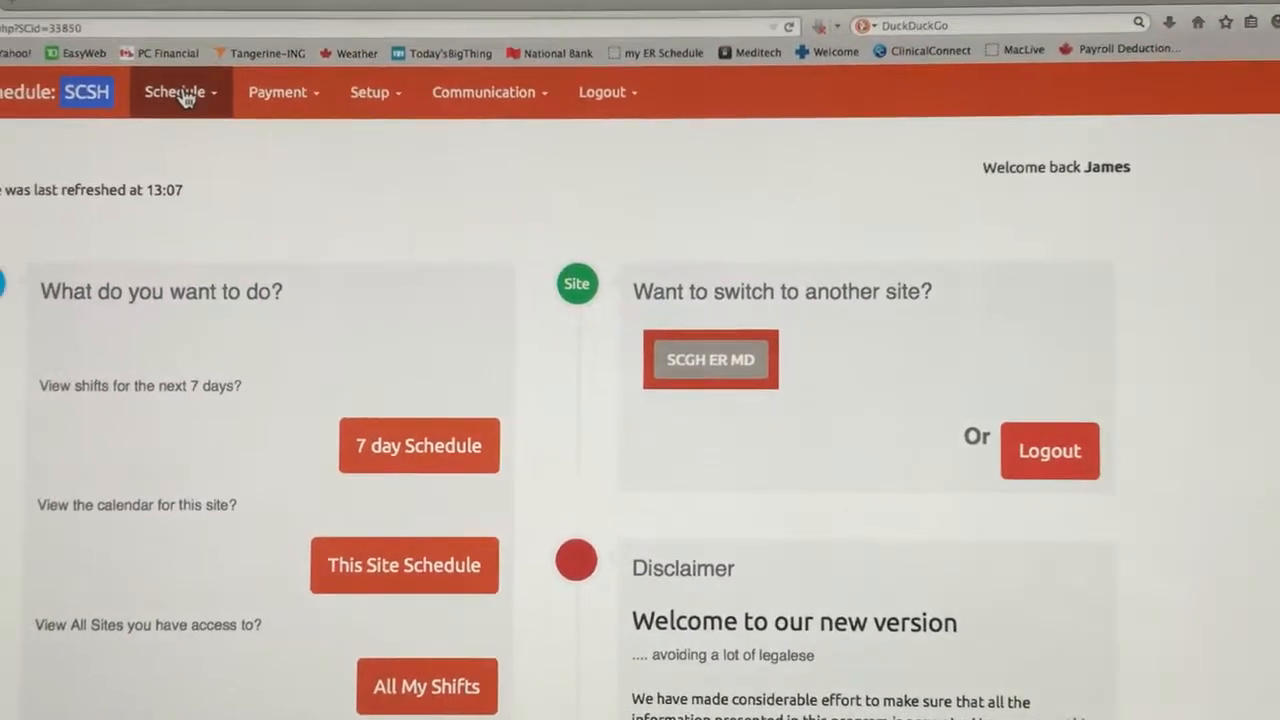
left_click(107, 72)
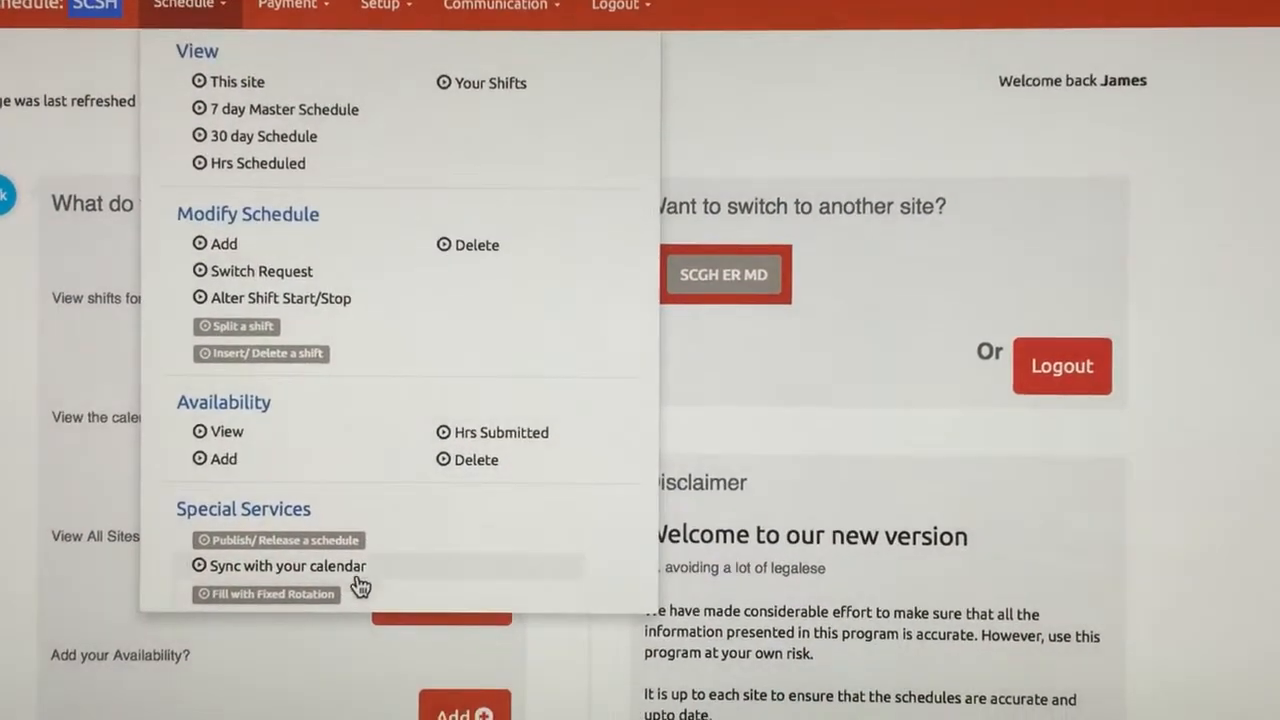
left_click(350, 590)
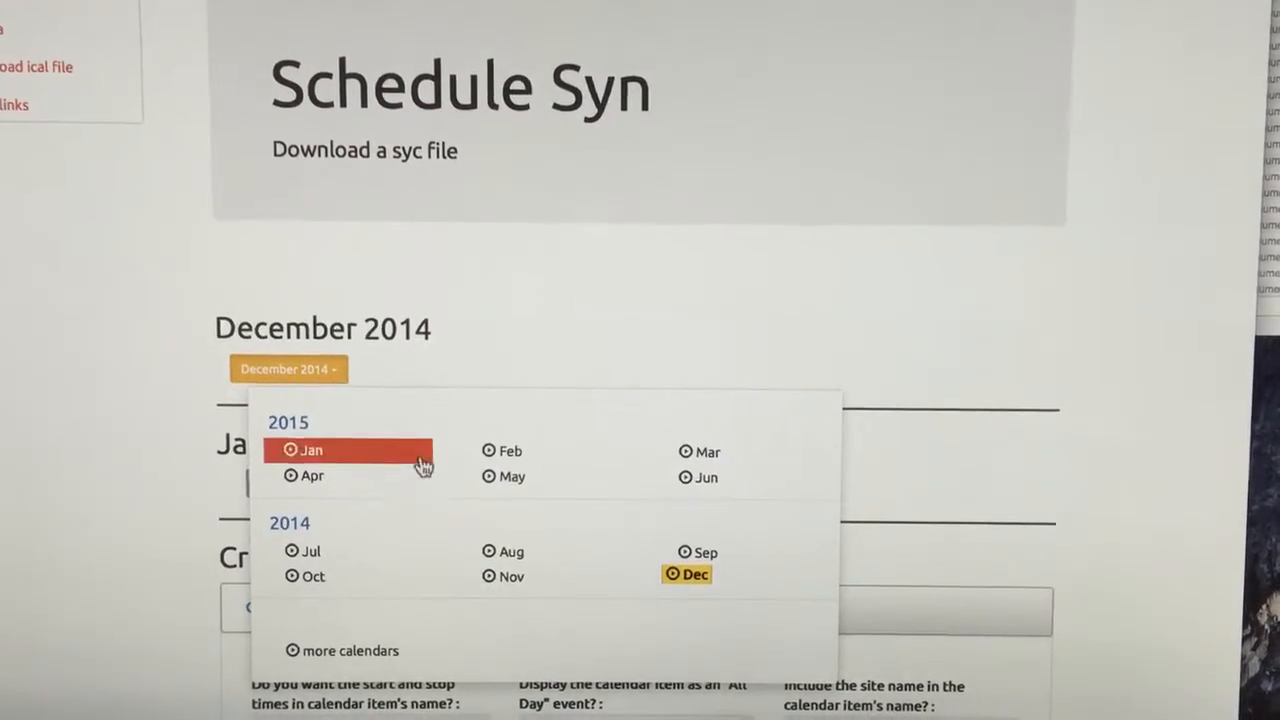
Choose Feb 2015 as the sync month, set 'Include the site name' to No, and review the Shifts list
left_click(519, 440)
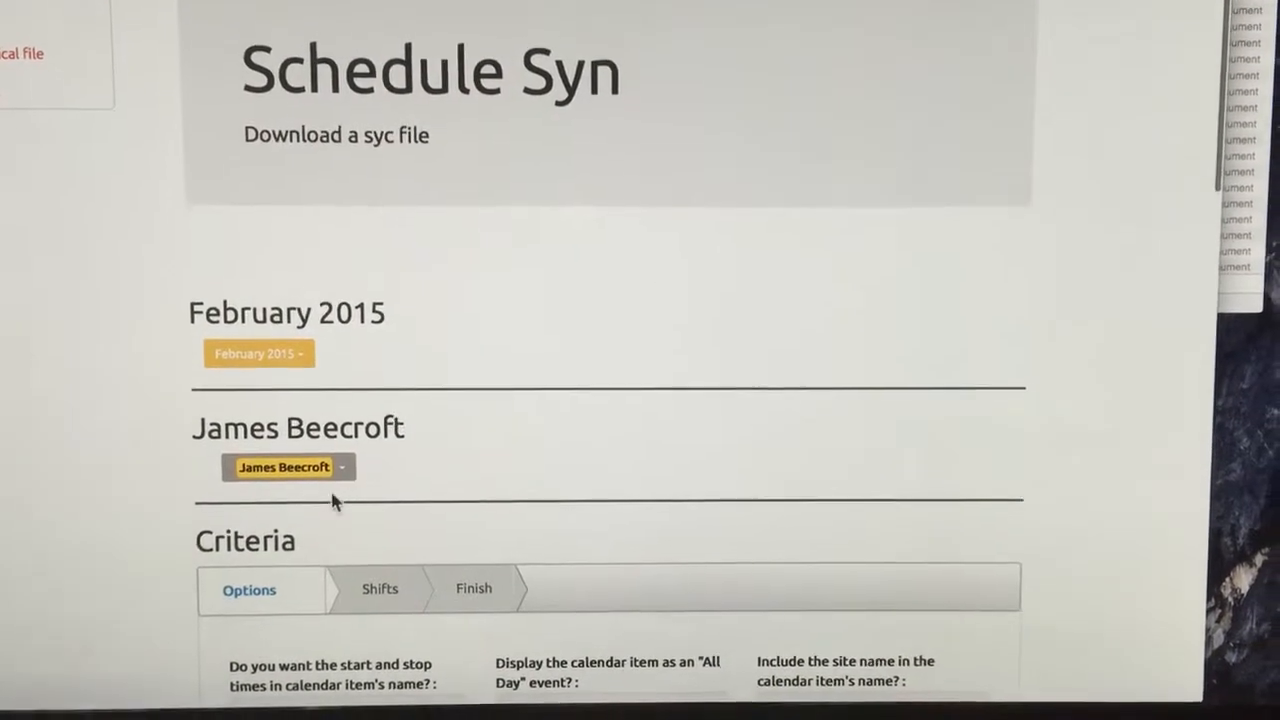
scroll(745, 450, "down", 2)
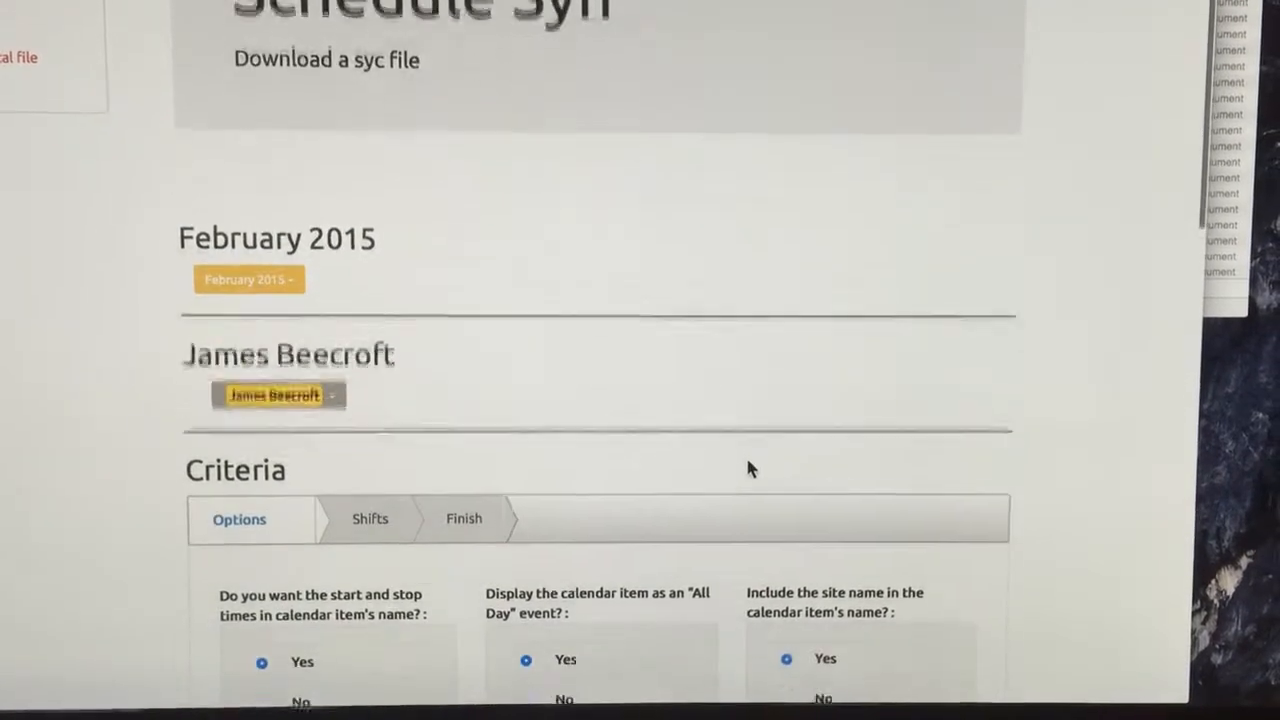
scroll(752, 478, "down", 3)
scroll(752, 478, "down", 3)
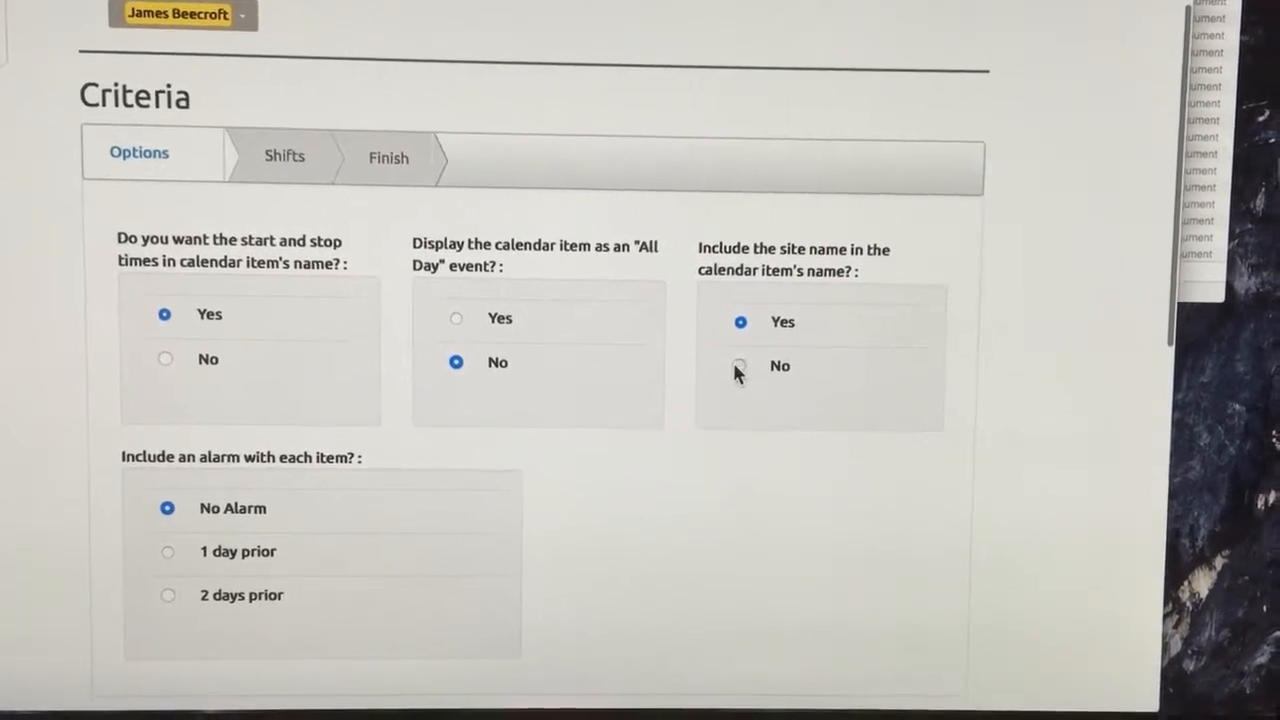
left_click(738, 365)
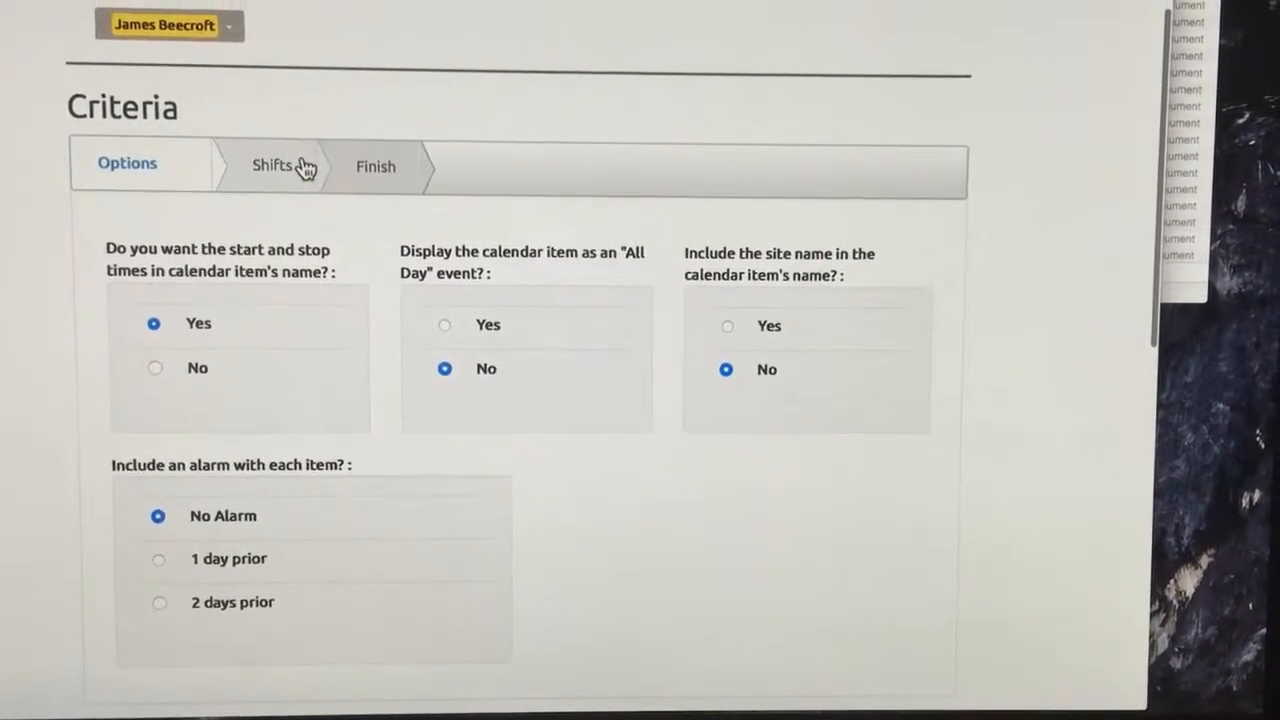
left_click(272, 143)
scroll(530, 435, "down", 5)
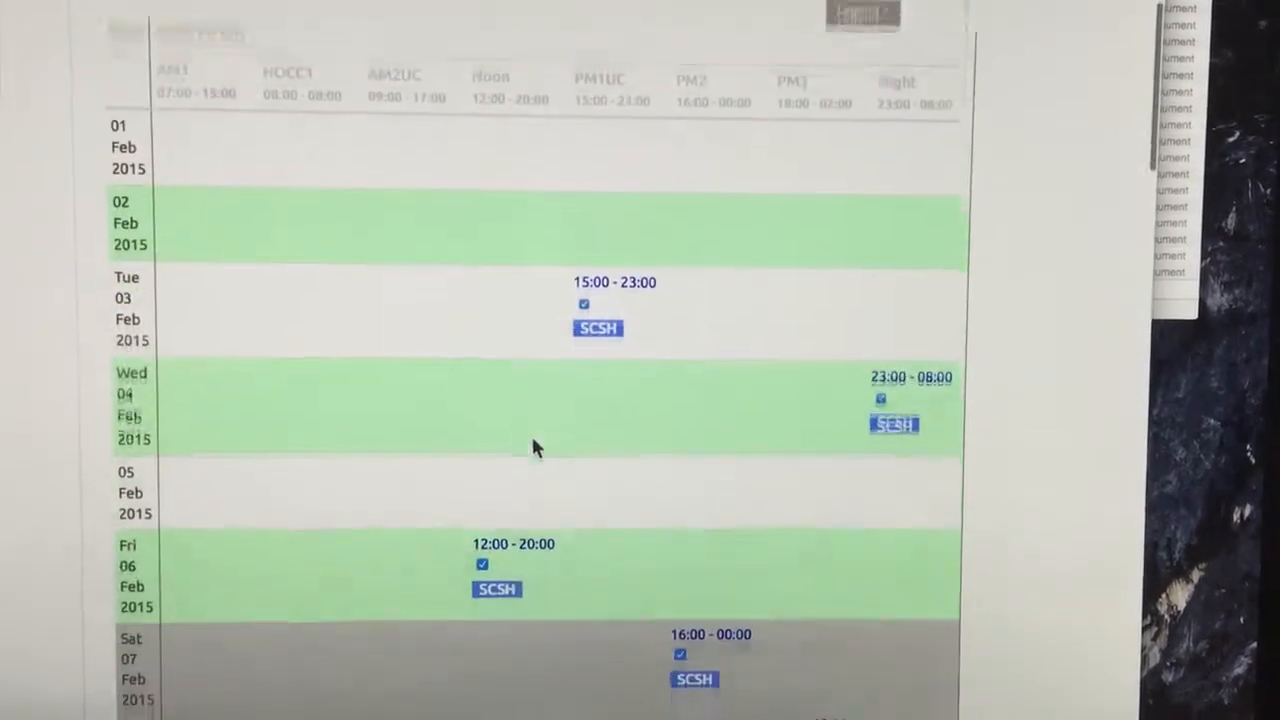
scroll(536, 439, "down", 3)
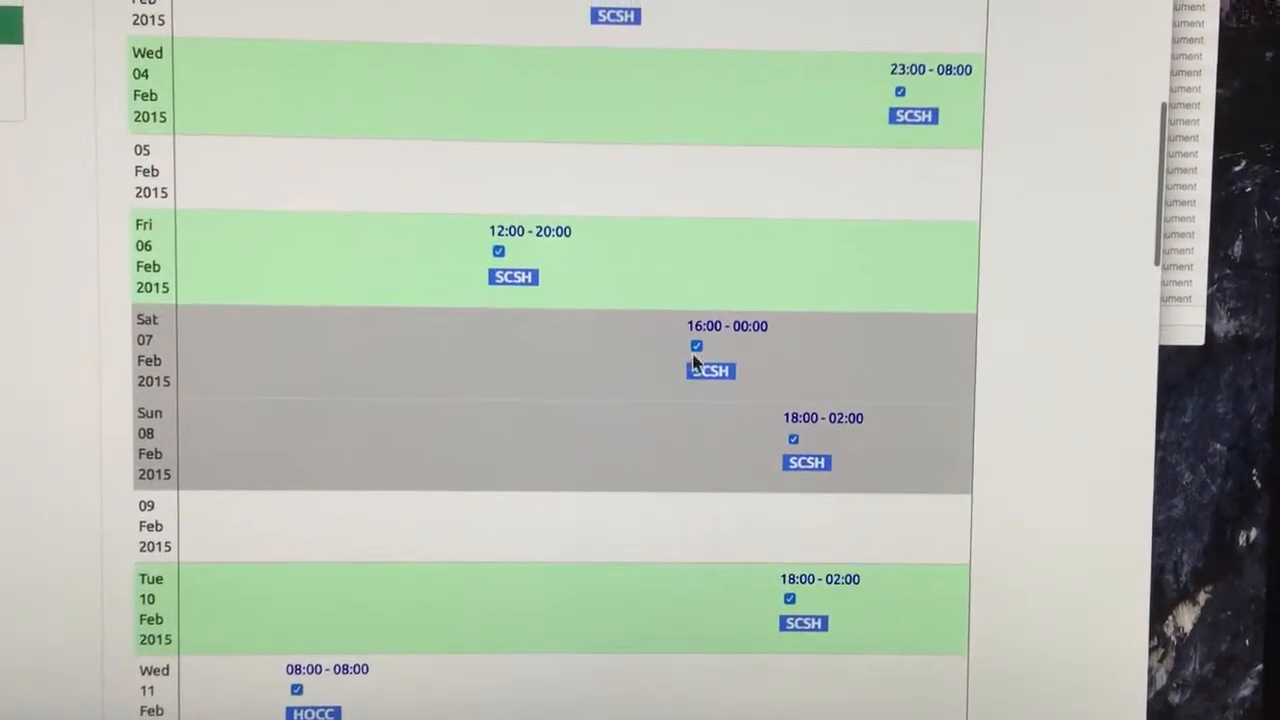
scroll(538, 443, "up", 8)
scroll(545, 354, "down", 2)
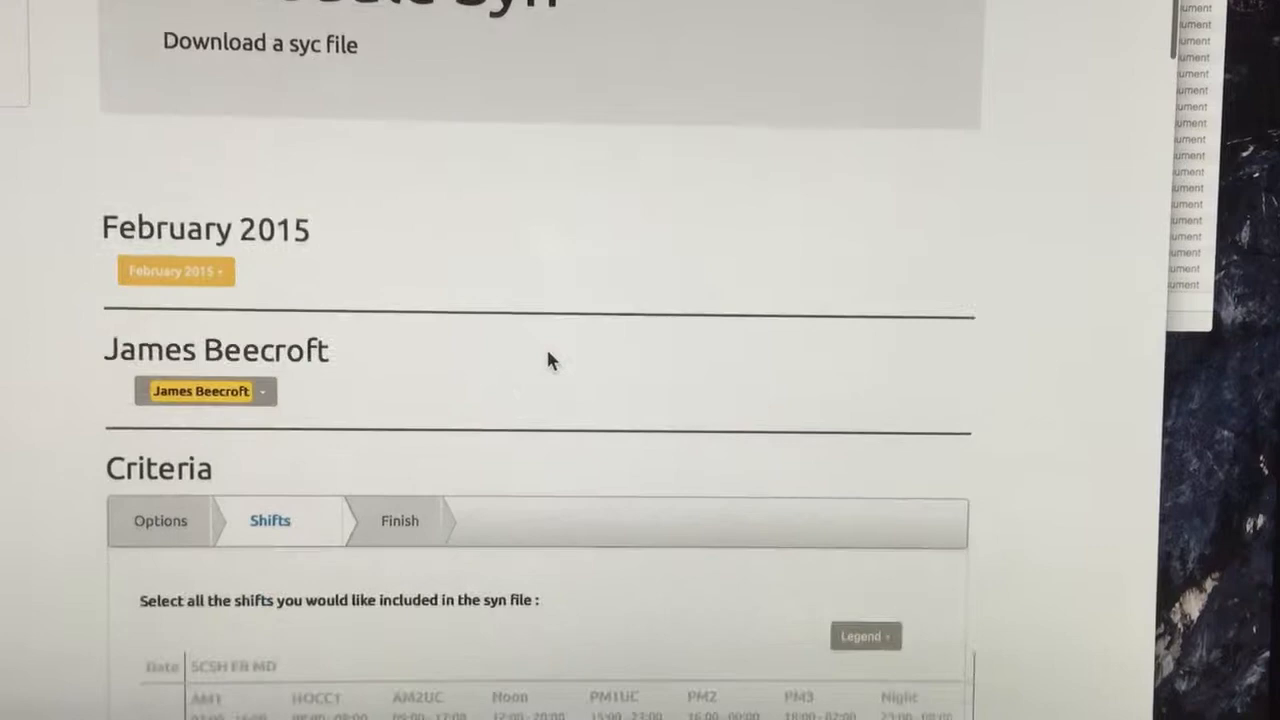
Move to the Finish step and create the sync file for February 2015
left_click(427, 512)
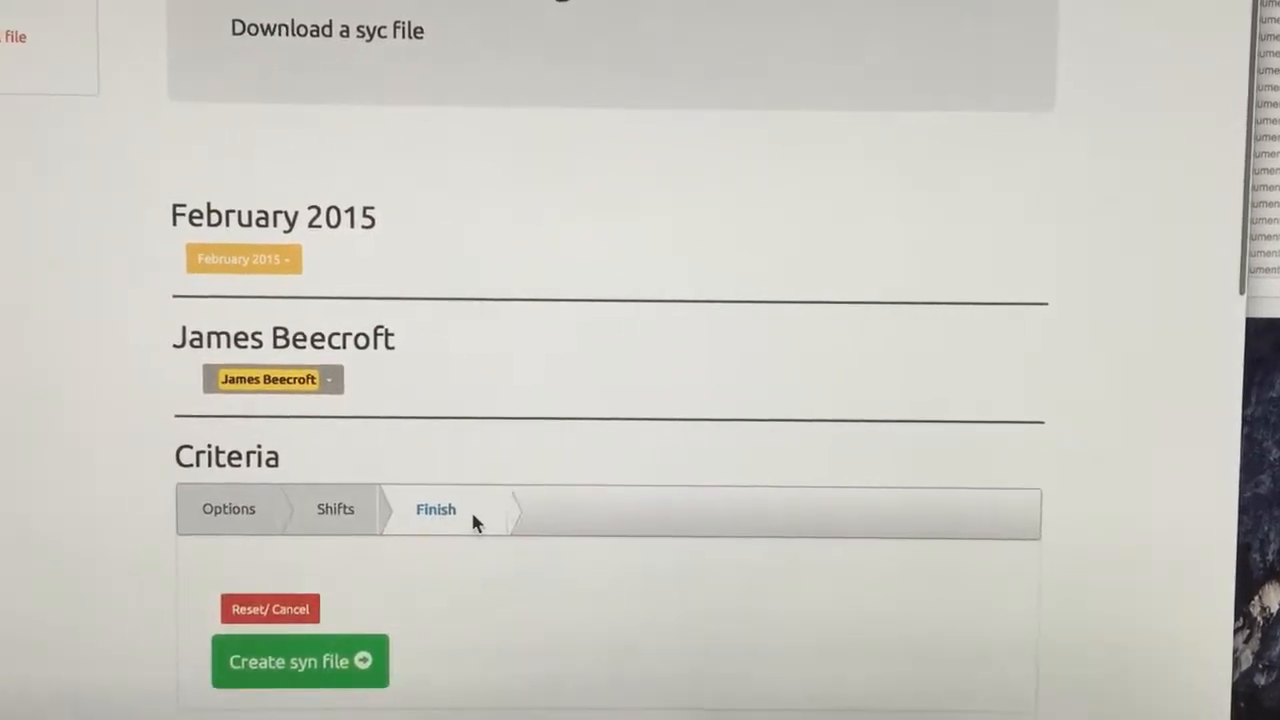
scroll(470, 508, "down", 3)
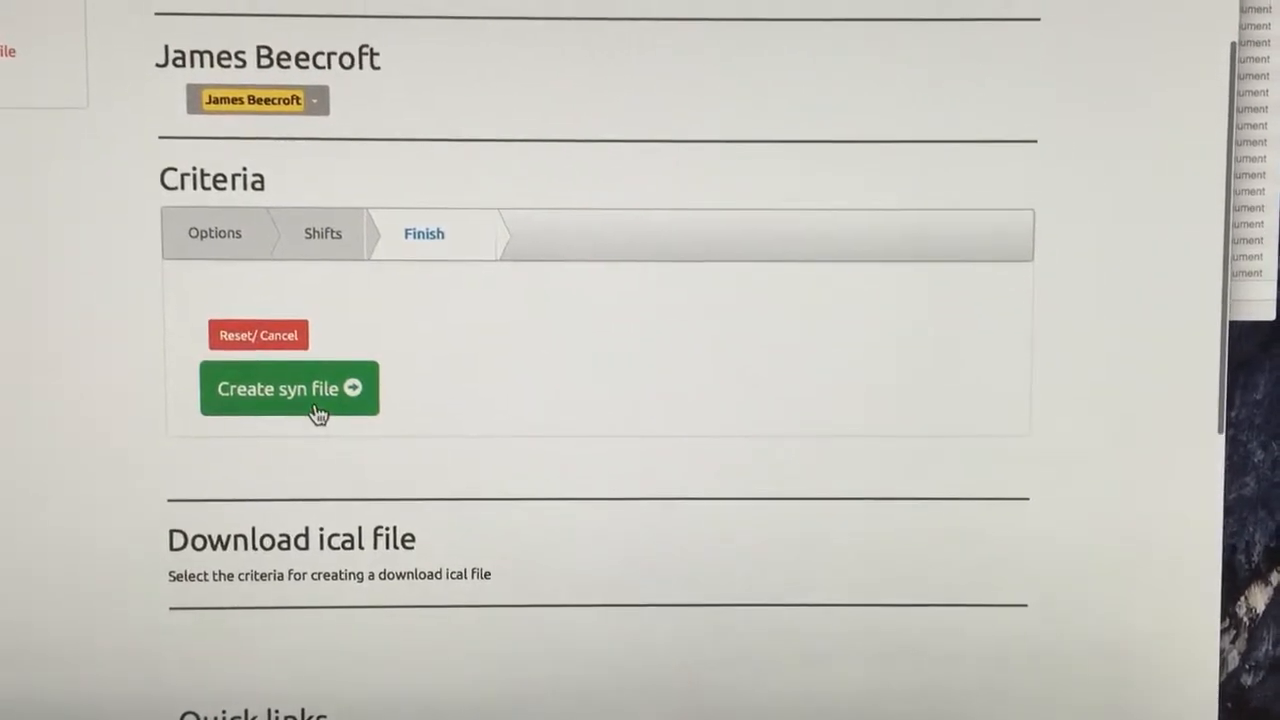
left_click(318, 400)
scroll(315, 420, "down", 5)
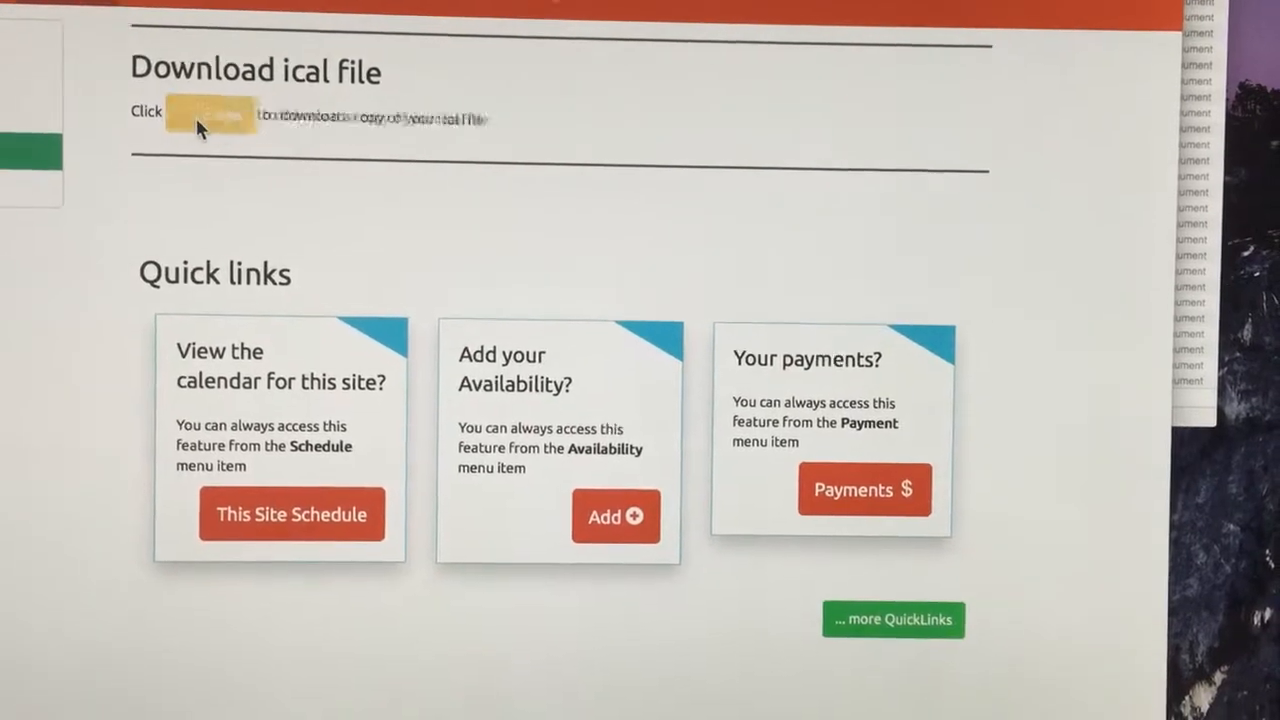
left_click(197, 124)
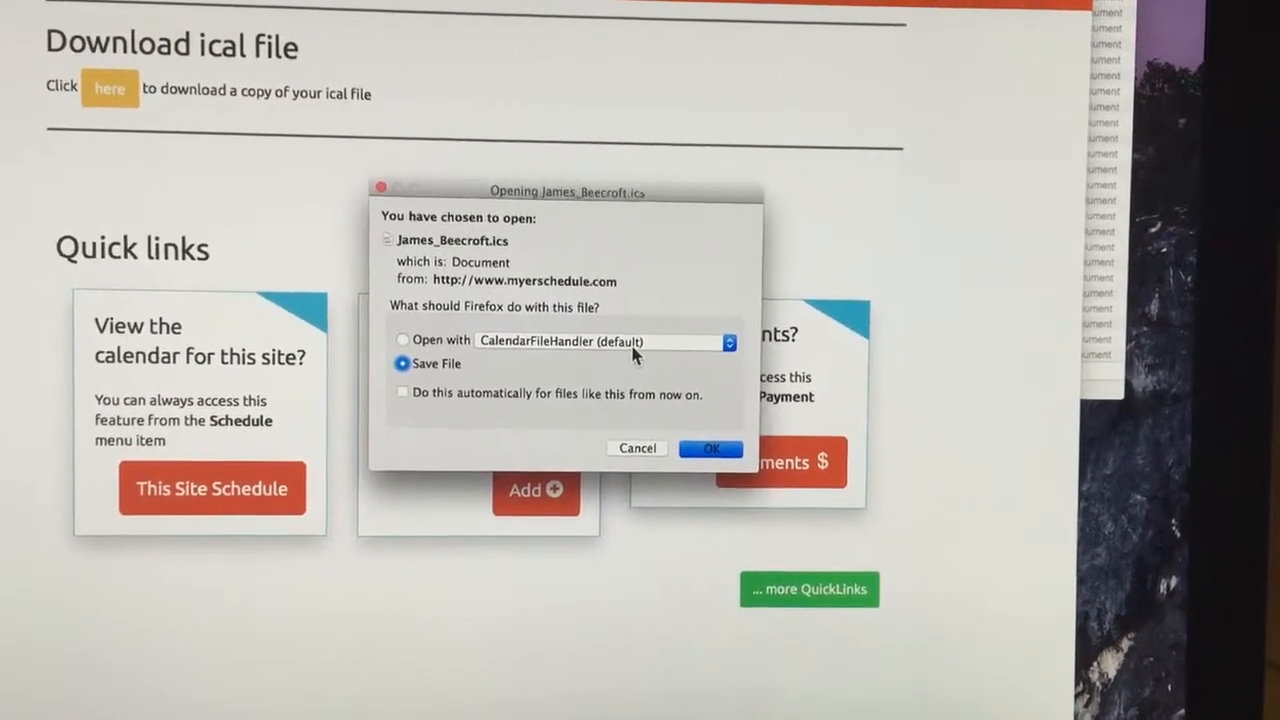
left_click(753, 429)
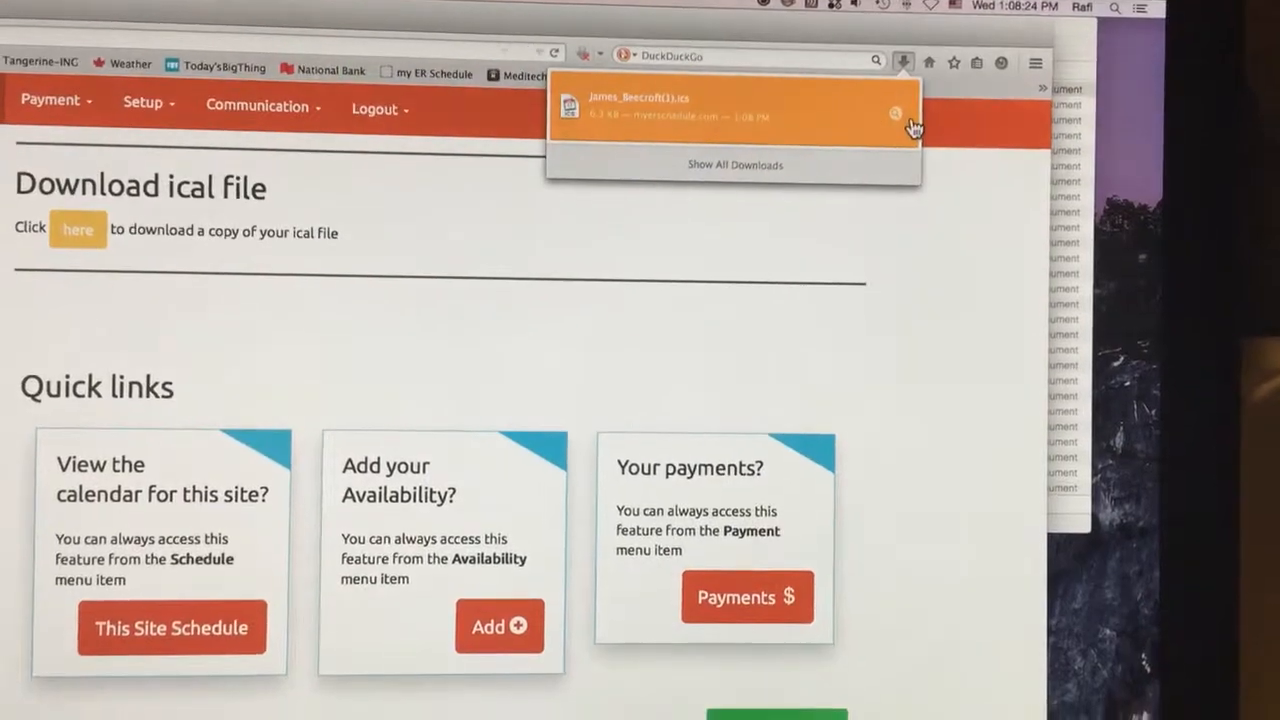
left_click(893, 99)
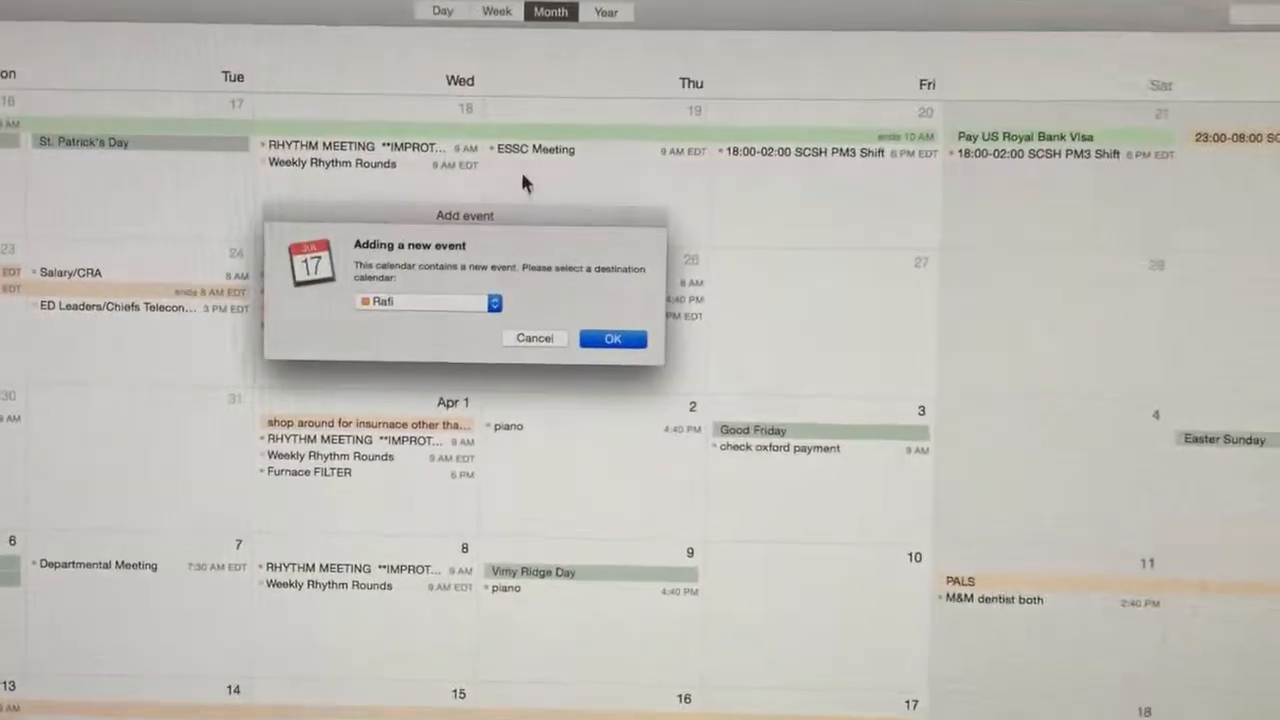
left_click(487, 320)
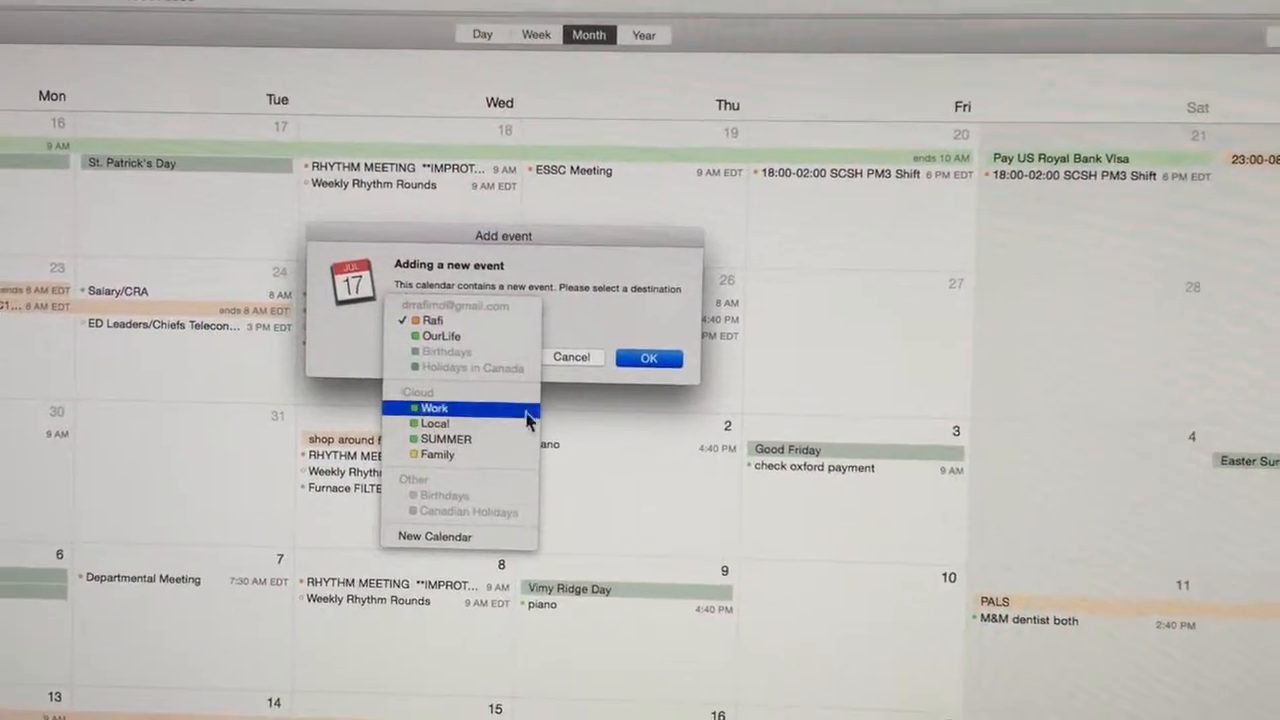
left_click(605, 265)
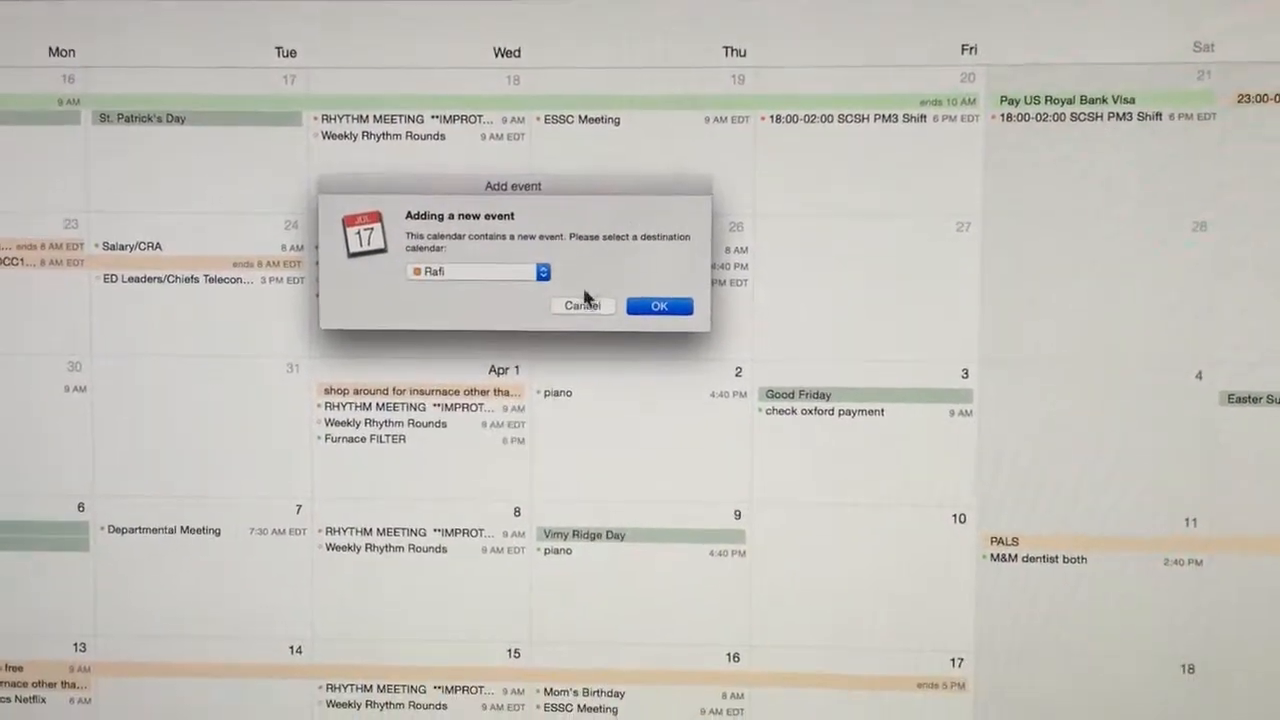